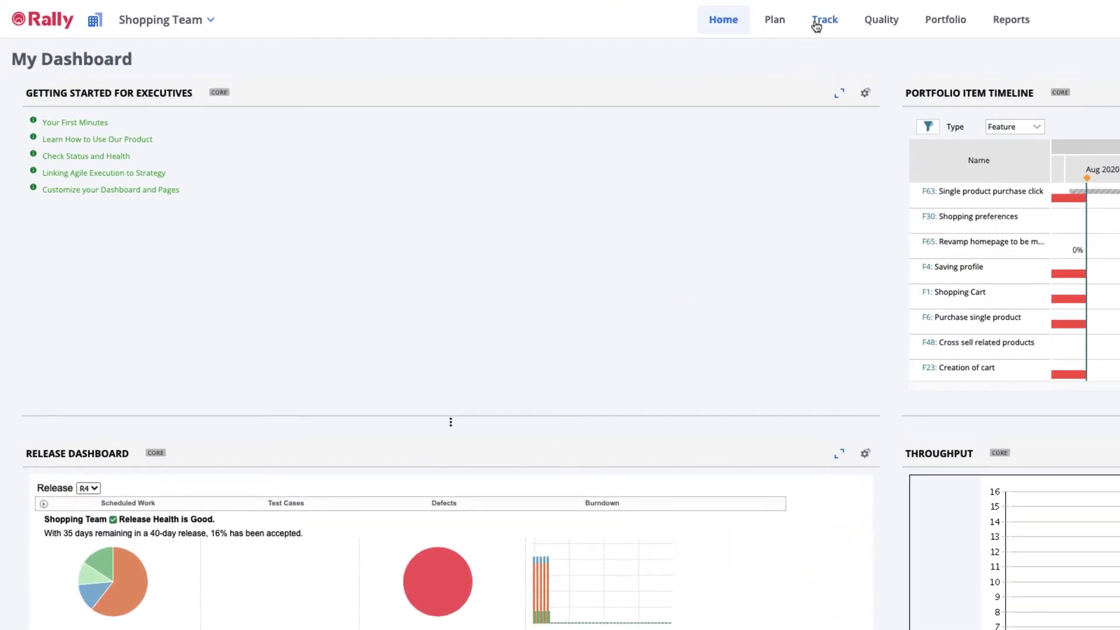
Open Track > Iteration Status and switch from Iteration 15 back to the Shopping Team's Iteration 14.
{"action": "left_click", "coordinate": [816, 26]}
{"action": "left_click", "coordinate": [828, 64]}
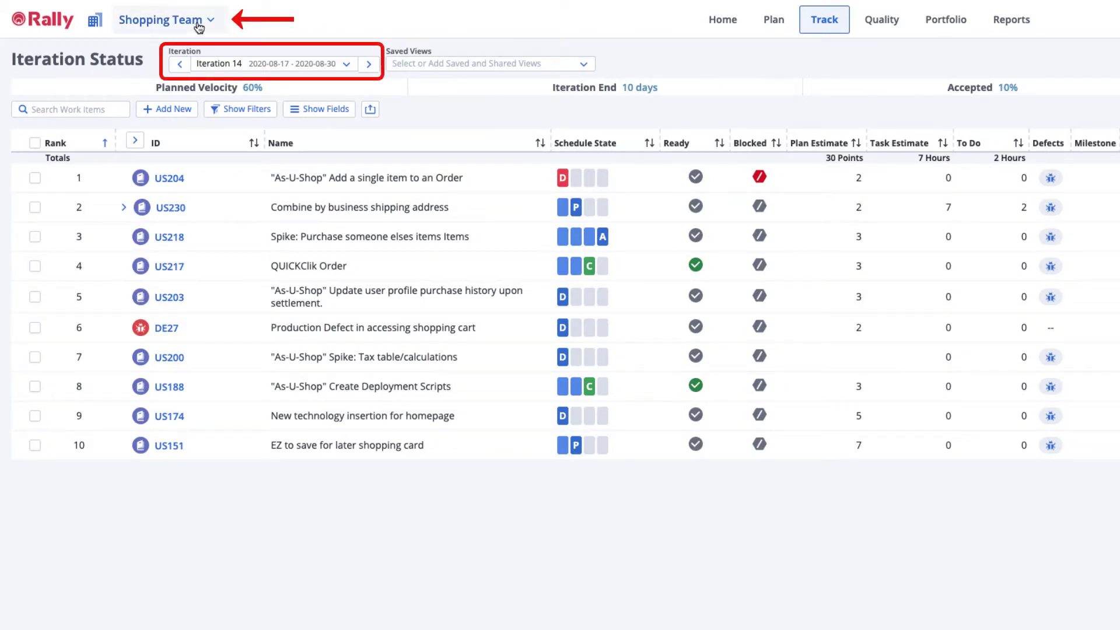
{"action": "left_click", "coordinate": [344, 65]}
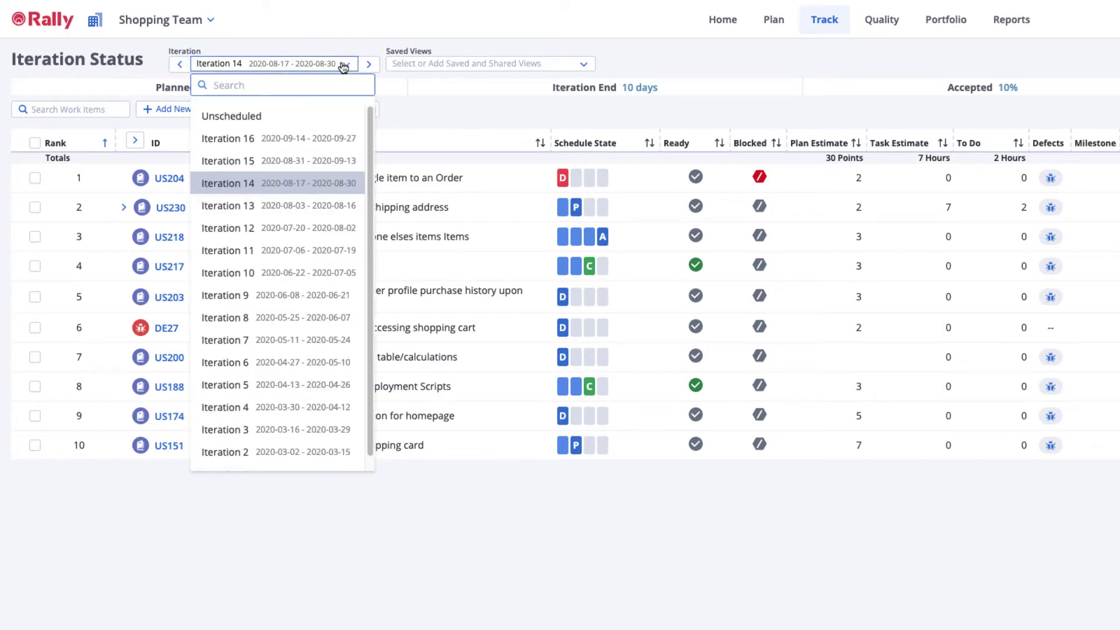
{"action": "left_click", "coordinate": [329, 160]}
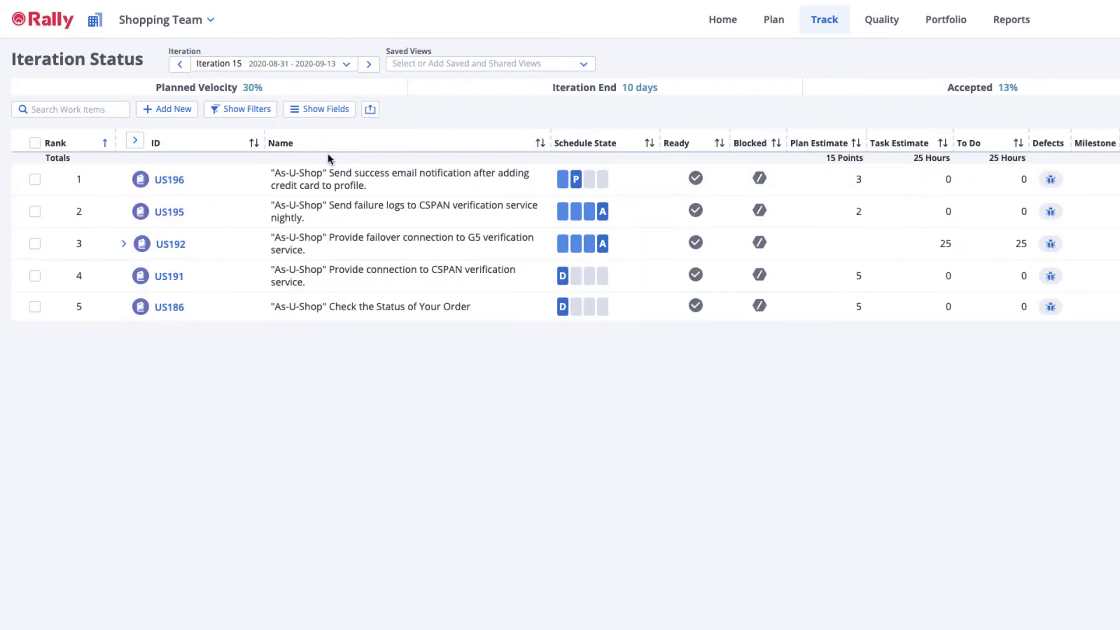
{"action": "left_click", "coordinate": [348, 67]}
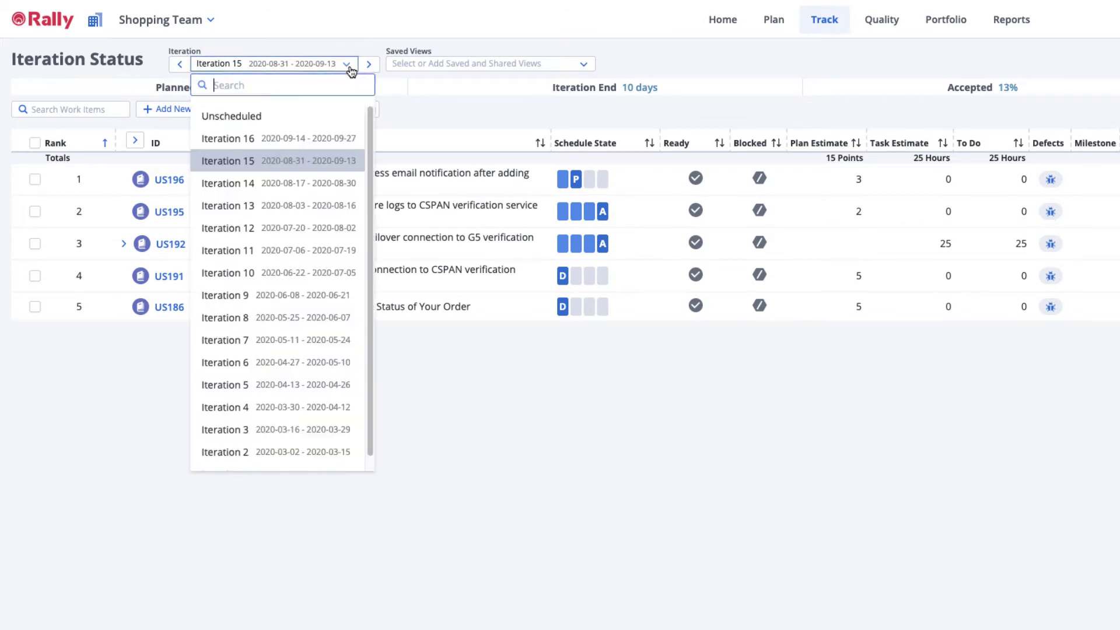
{"action": "left_click", "coordinate": [328, 184]}
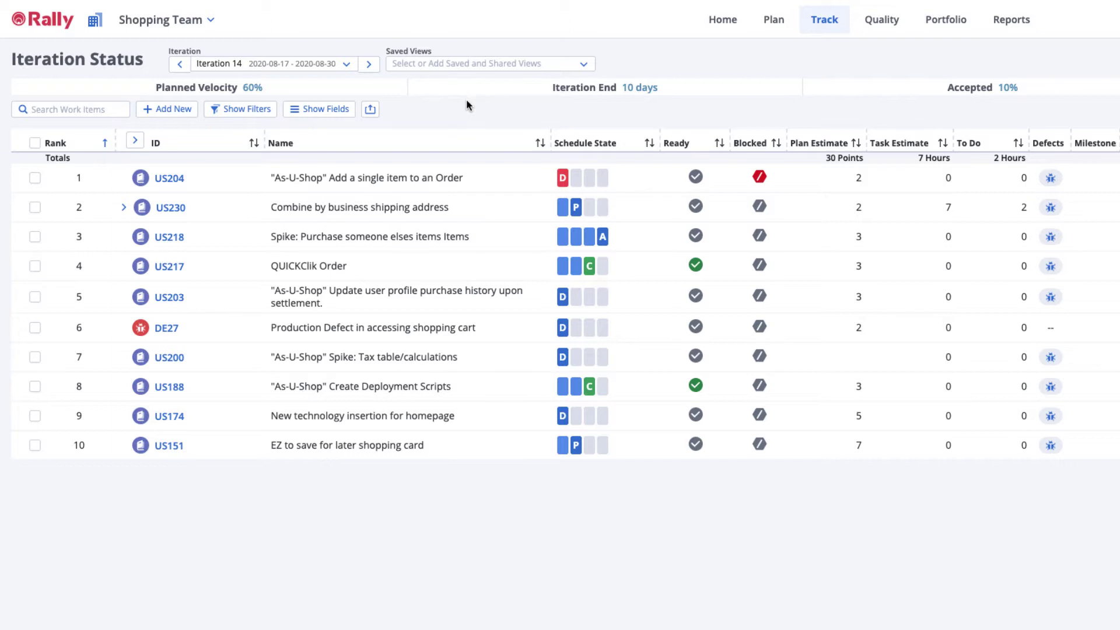
Look over the filter manager, hide the filters, and expand the summary to show 3 of 30 points accepted.
{"action": "left_click", "coordinate": [231, 113]}
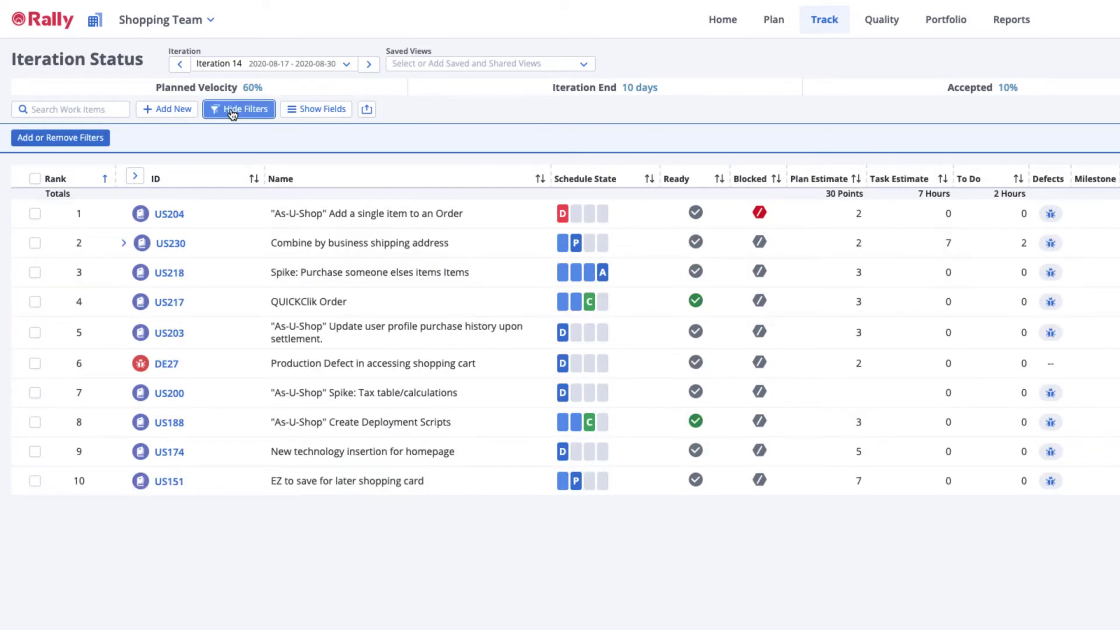
{"action": "left_click", "coordinate": [72, 140]}
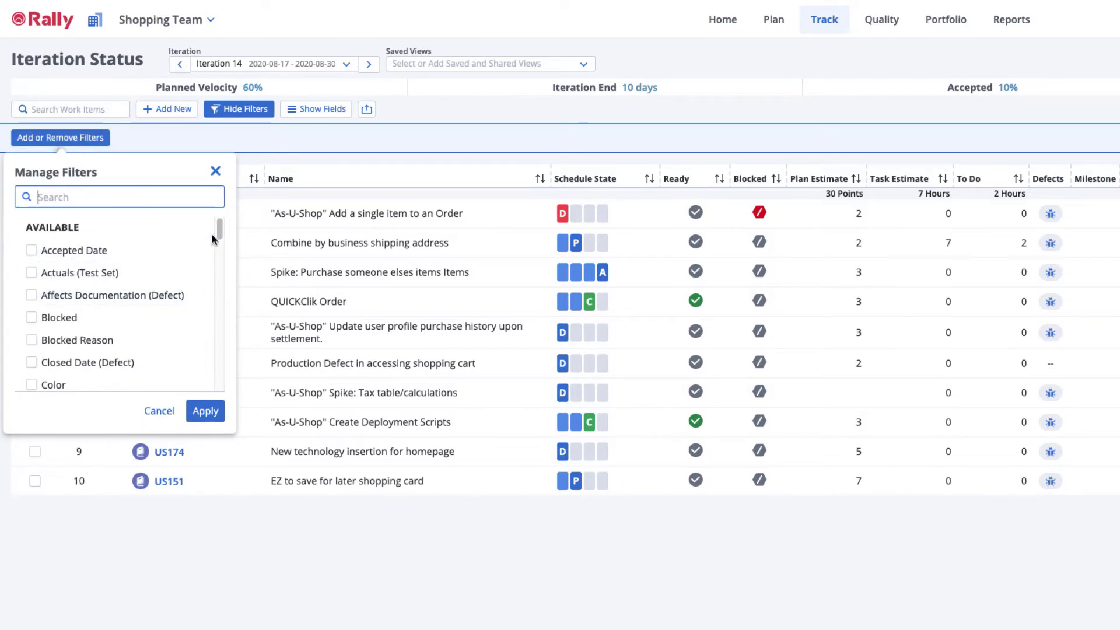
{"action": "mouse_move", "coordinate": [219, 229]}
{"action": "left_mouse_down"}
{"action": "mouse_move", "coordinate": [218, 270]}
{"action": "mouse_move", "coordinate": [220, 230]}
{"action": "left_mouse_up"}
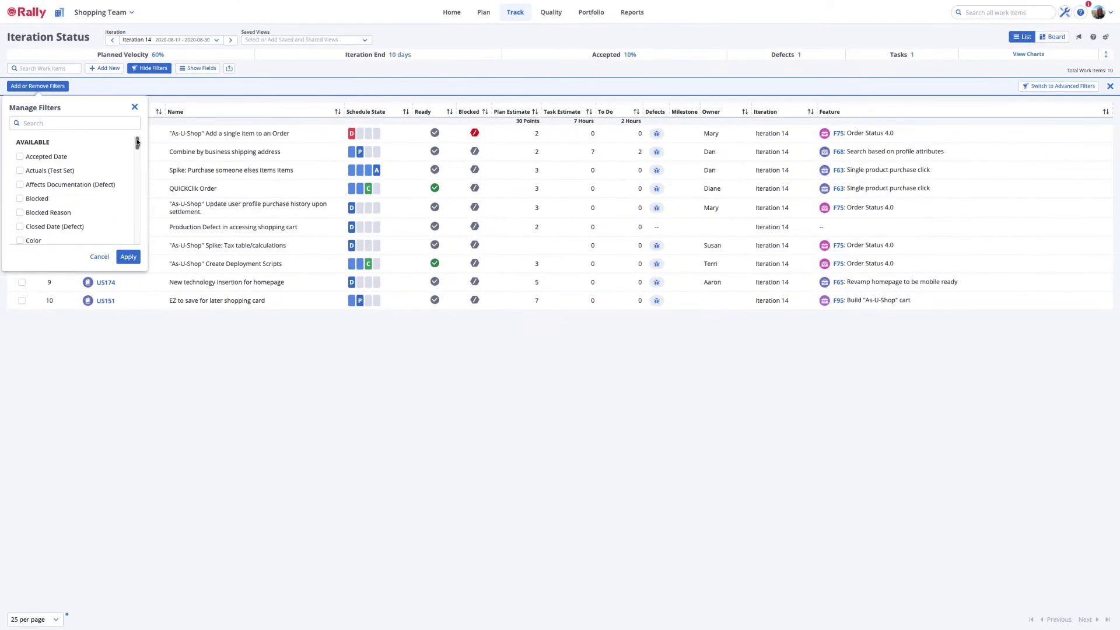
{"action": "left_click", "coordinate": [218, 197]}
{"action": "left_click", "coordinate": [134, 107]}
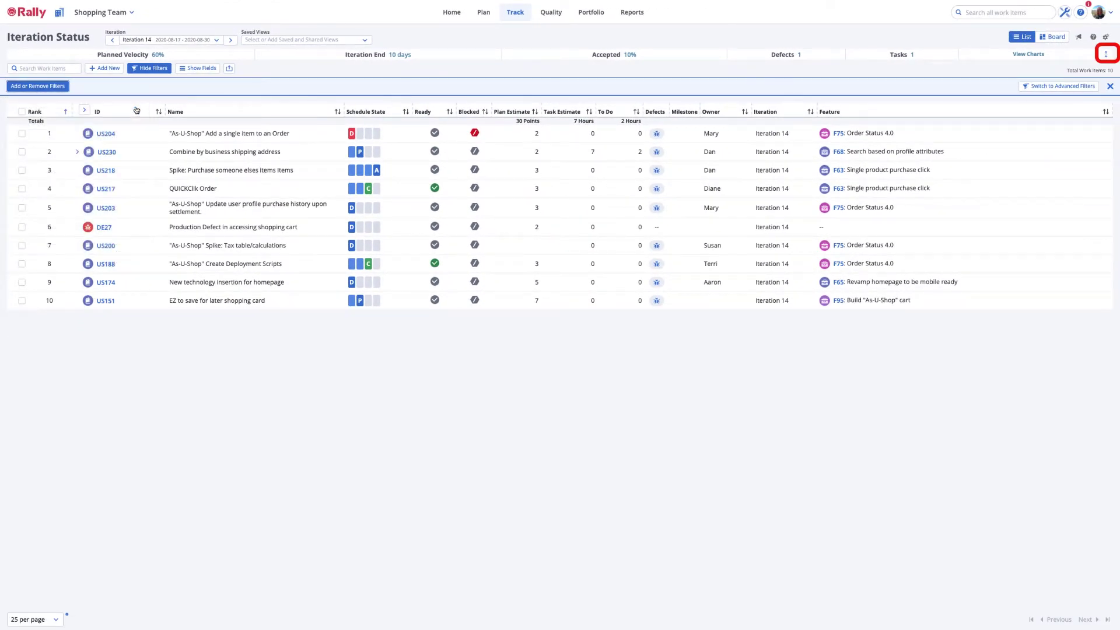
{"action": "left_click", "coordinate": [1109, 87]}
{"action": "left_click", "coordinate": [1105, 54]}
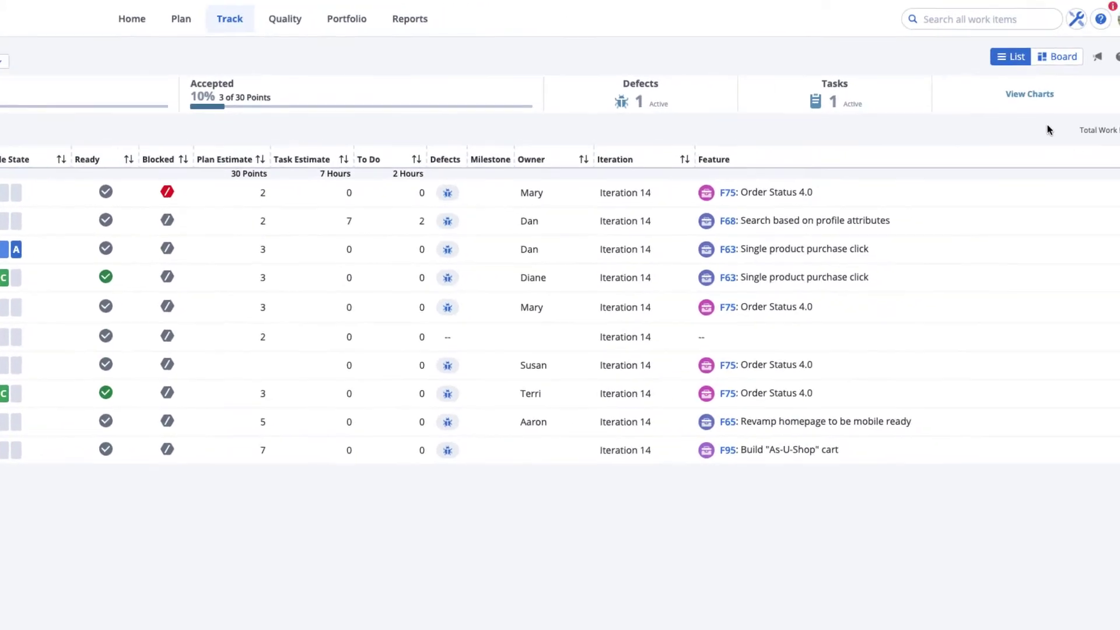
Open View Charts for Iteration 14 and switch from the Pie Chart to the Burndown view.
{"action": "left_click", "coordinate": [1029, 94]}
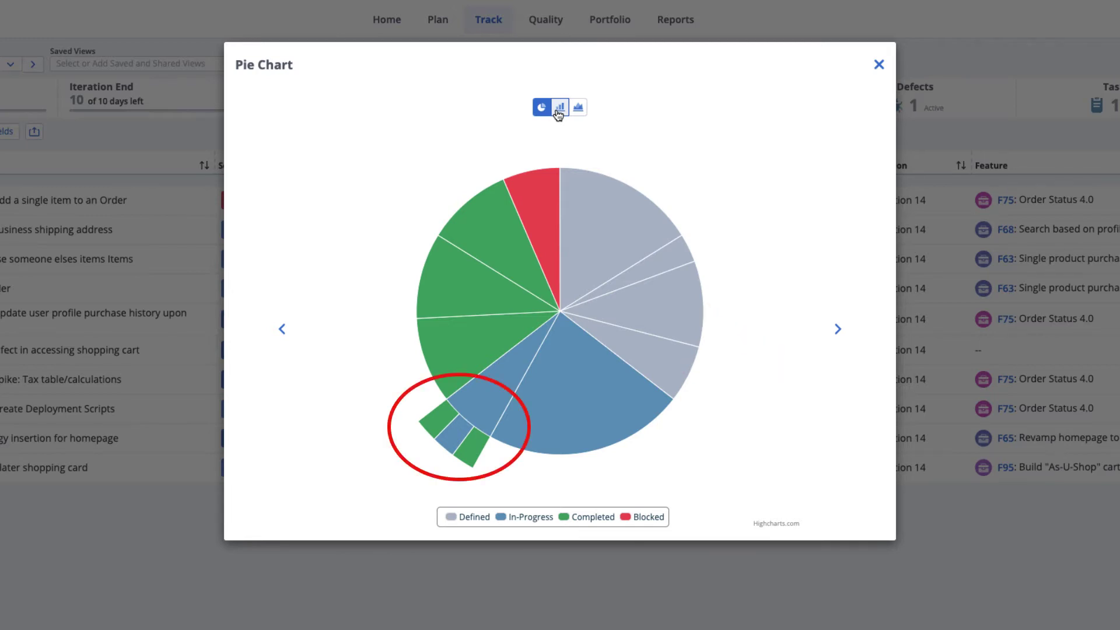
{"action": "left_click", "coordinate": [557, 109]}
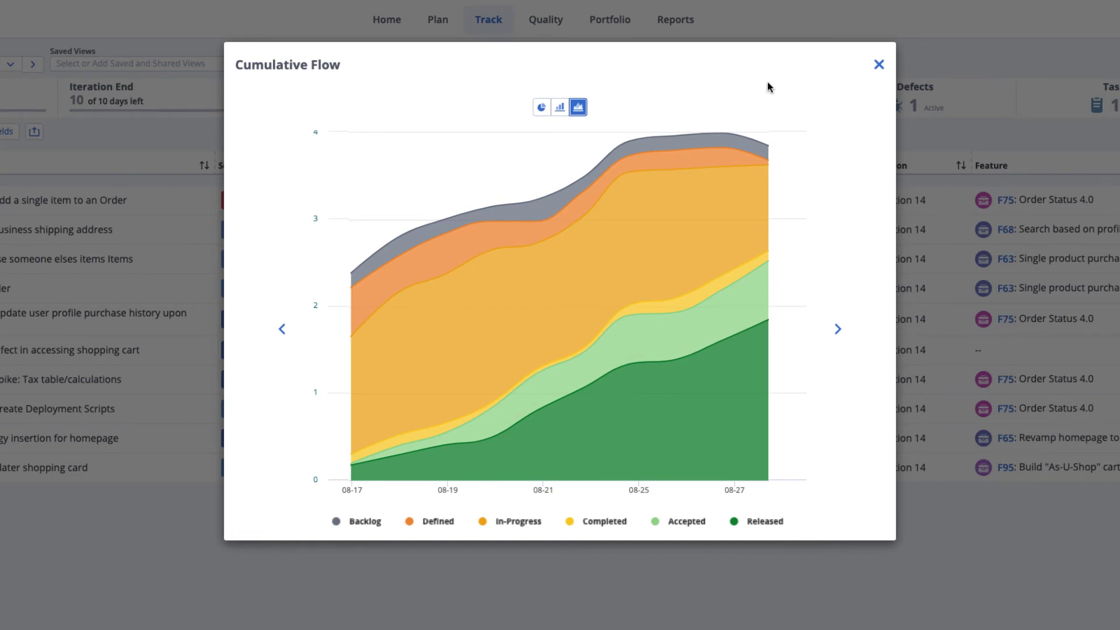
Close the charts and assign the same team member from Quick Picks as owner of DE27 and US151.
{"action": "left_click", "coordinate": [877, 64]}
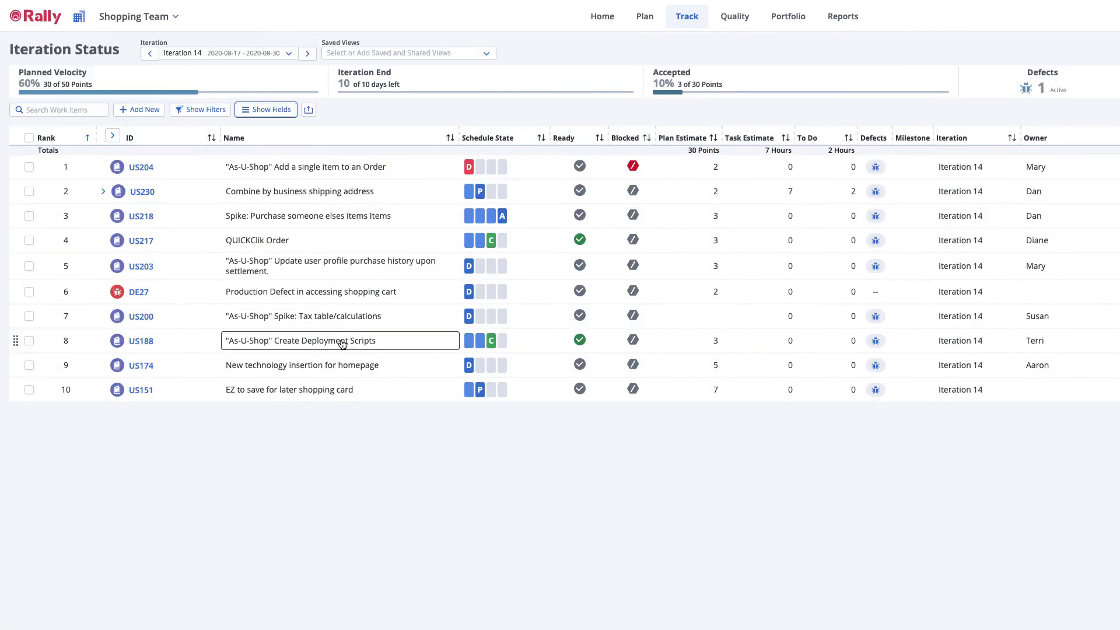
{"action": "left_click", "coordinate": [1024, 294]}
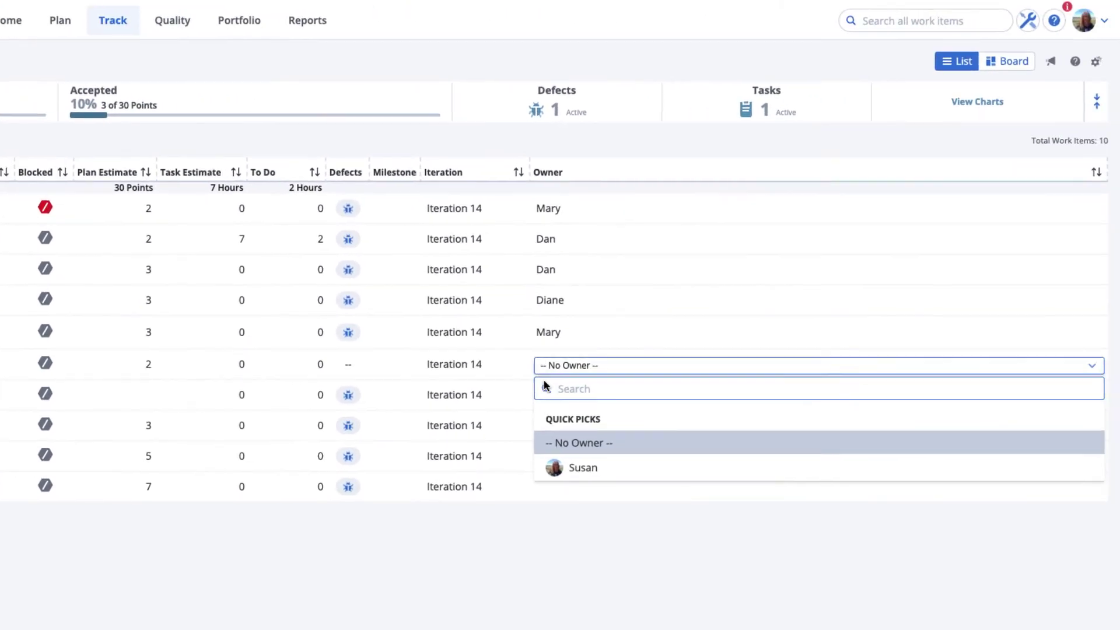
{"action": "left_click", "coordinate": [560, 467]}
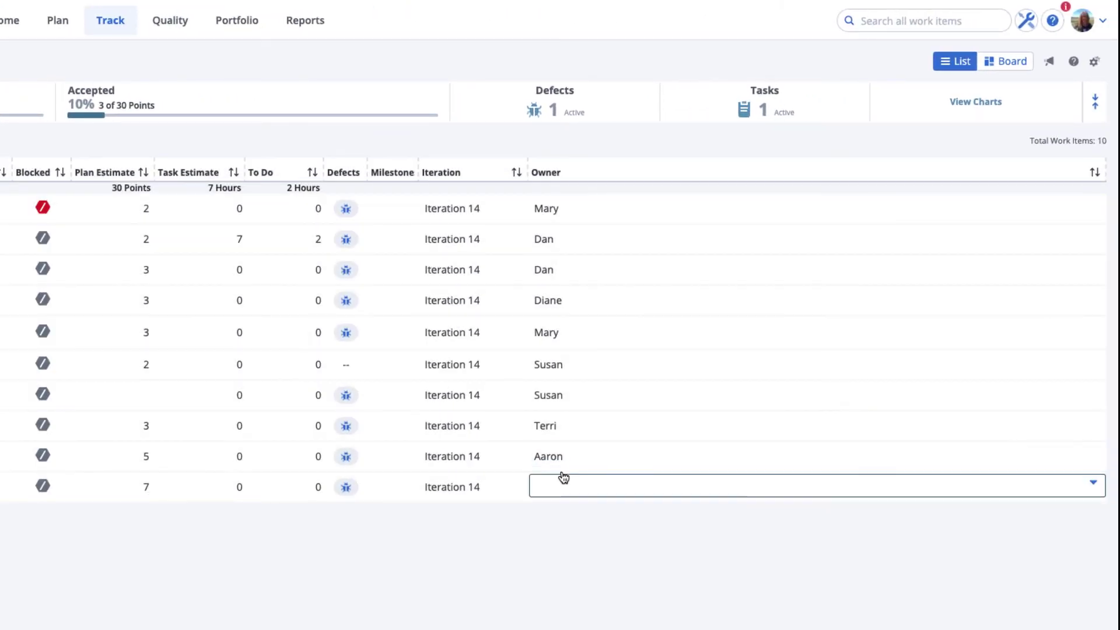
{"action": "left_click", "coordinate": [555, 490]}
{"action": "left_click", "coordinate": [558, 592]}
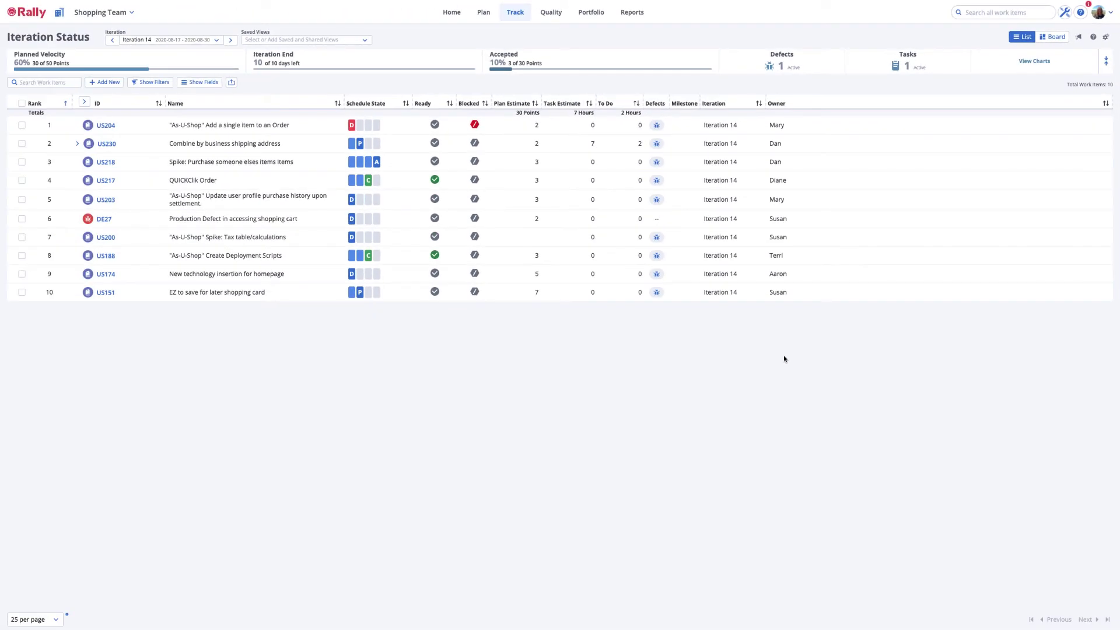
In the Board view, set US230's remaining task TA357 to Completed.
{"action": "left_click", "coordinate": [1044, 37]}
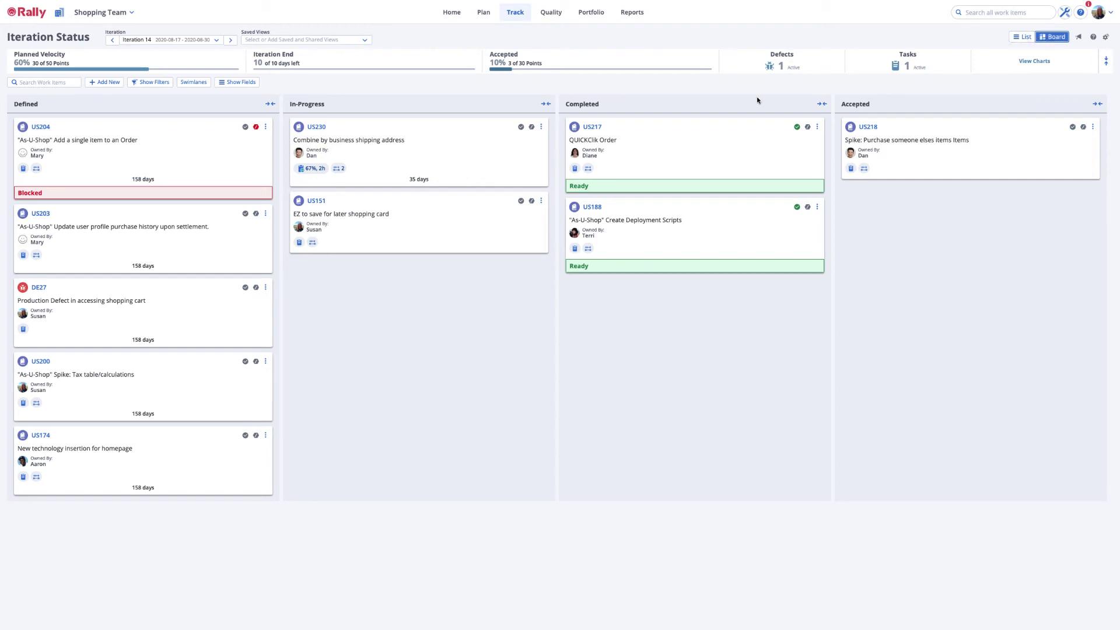
{"action": "left_click", "coordinate": [302, 170]}
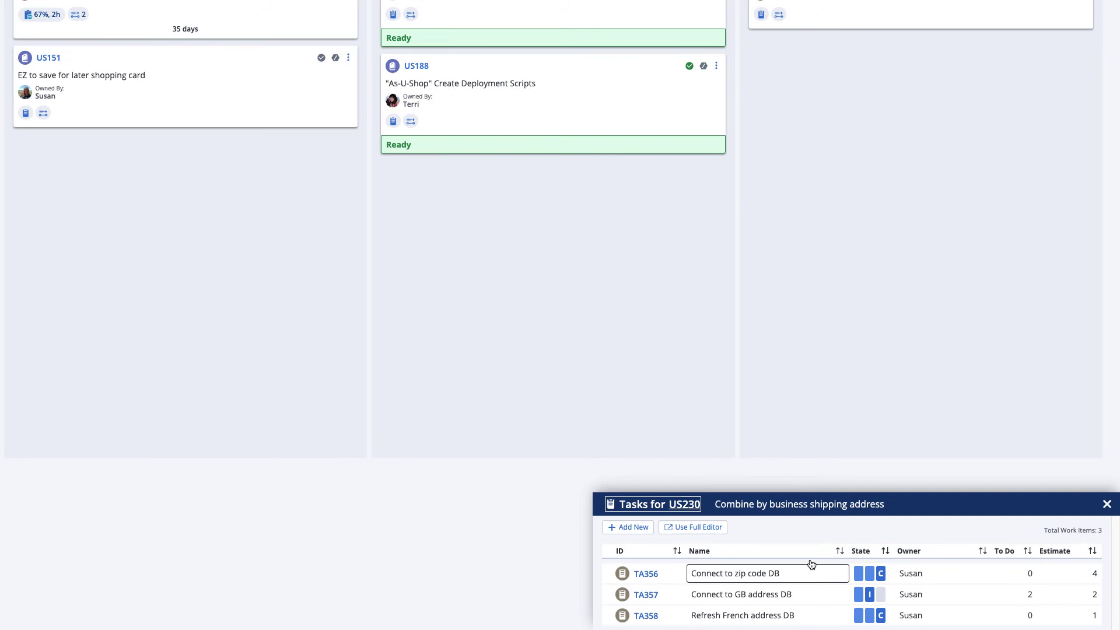
{"action": "left_click", "coordinate": [878, 601]}
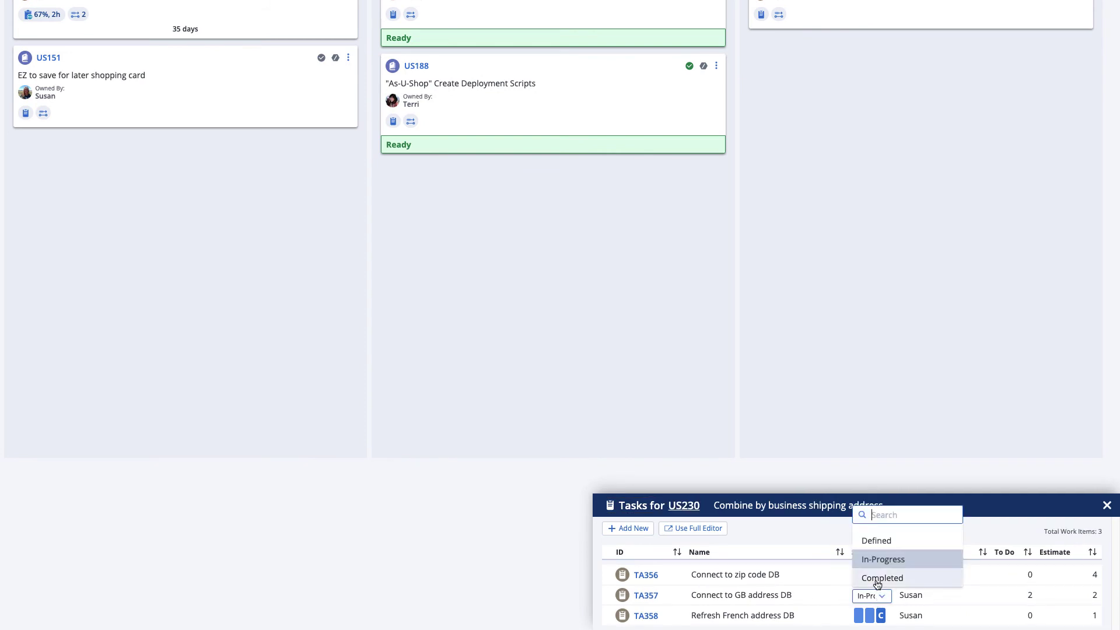
{"action": "left_click", "coordinate": [878, 578]}
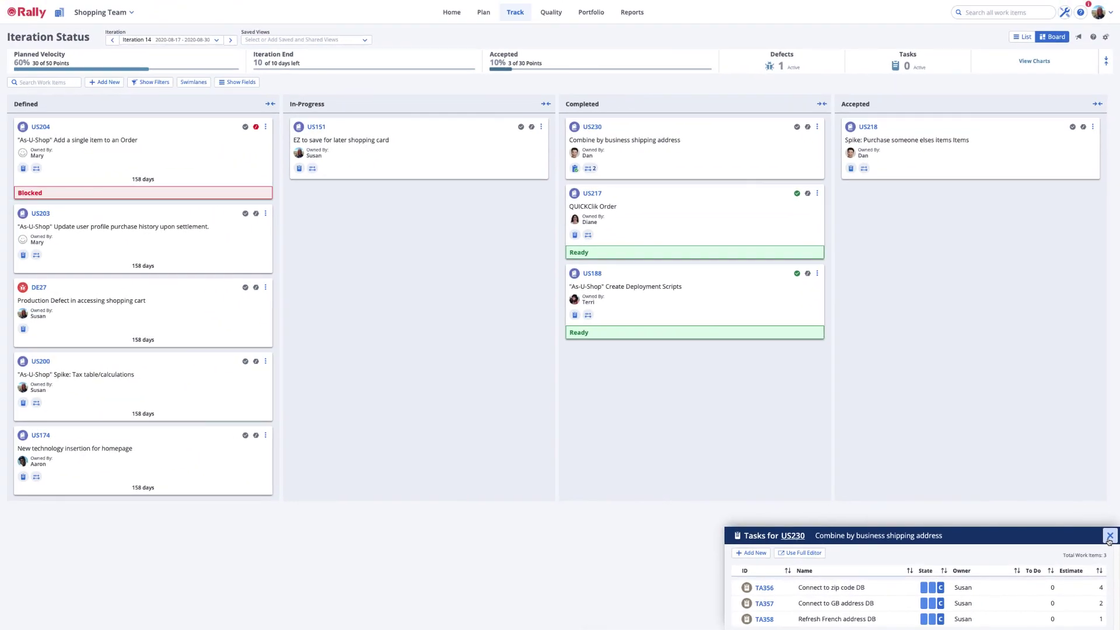
{"action": "left_click", "coordinate": [1108, 527]}
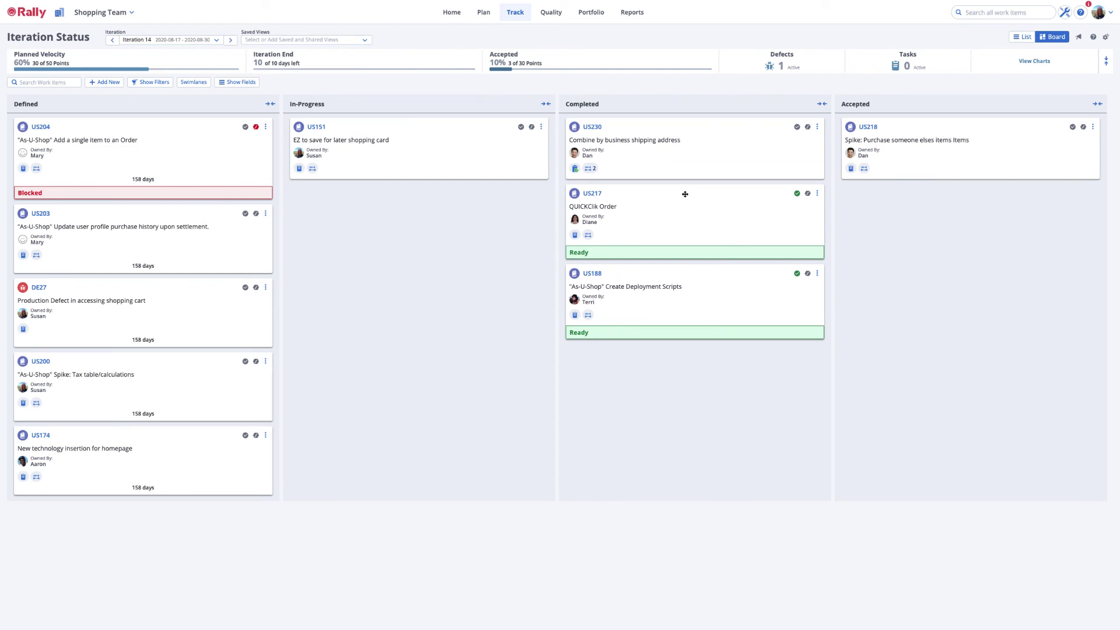
Drag US217 into the Accepted column, then in List view set US188's Schedule State to Accepted.
{"action": "left_click_drag", "start_coordinate": [684, 194], "coordinate": [951, 186]}
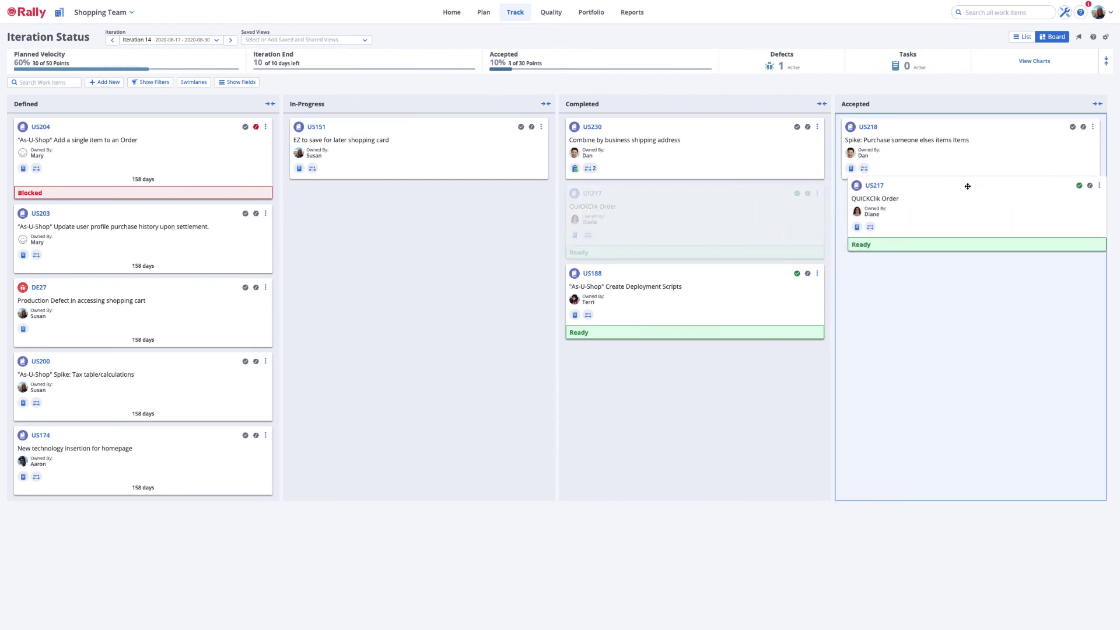
{"action": "left_click_drag", "start_coordinate": [967, 186], "coordinate": [967, 185]}
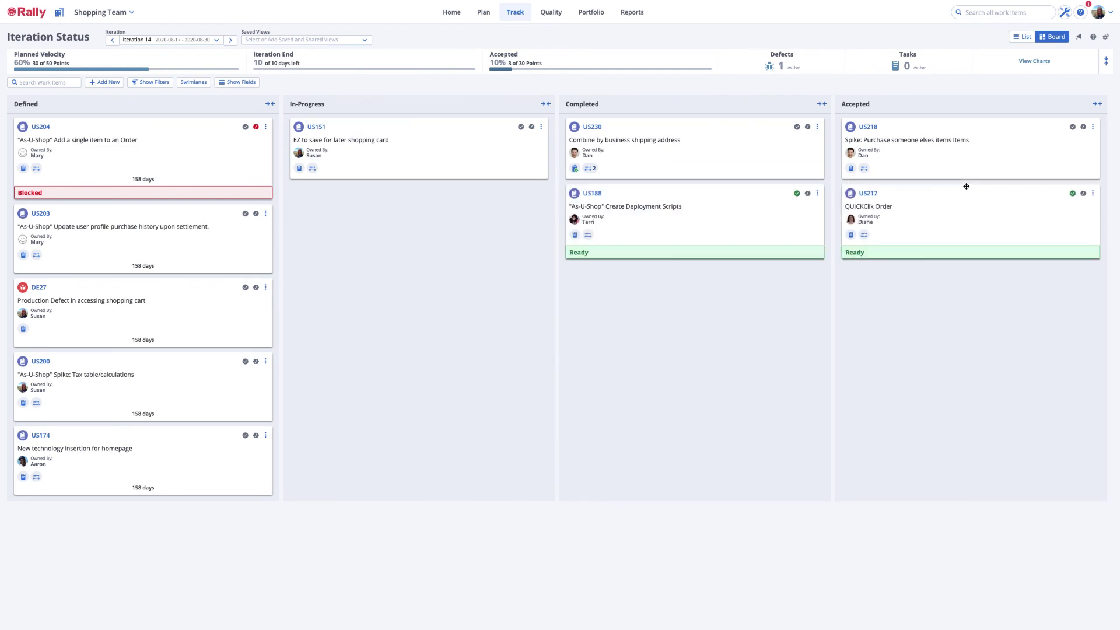
{"action": "left_click", "coordinate": [1017, 37]}
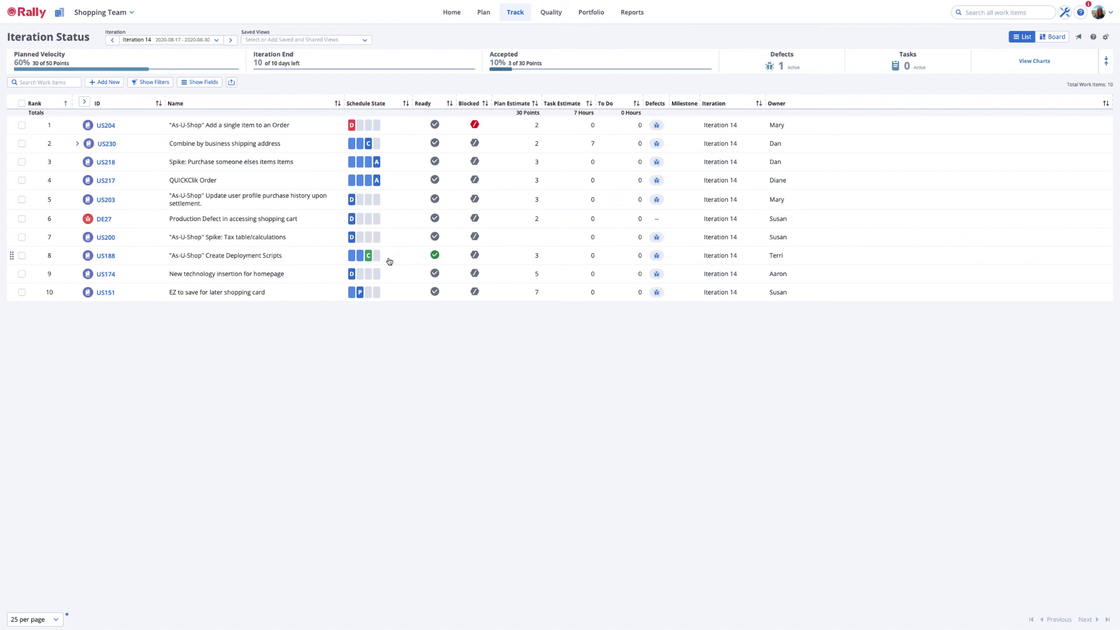
{"action": "left_click", "coordinate": [389, 260]}
{"action": "left_click", "coordinate": [379, 312]}
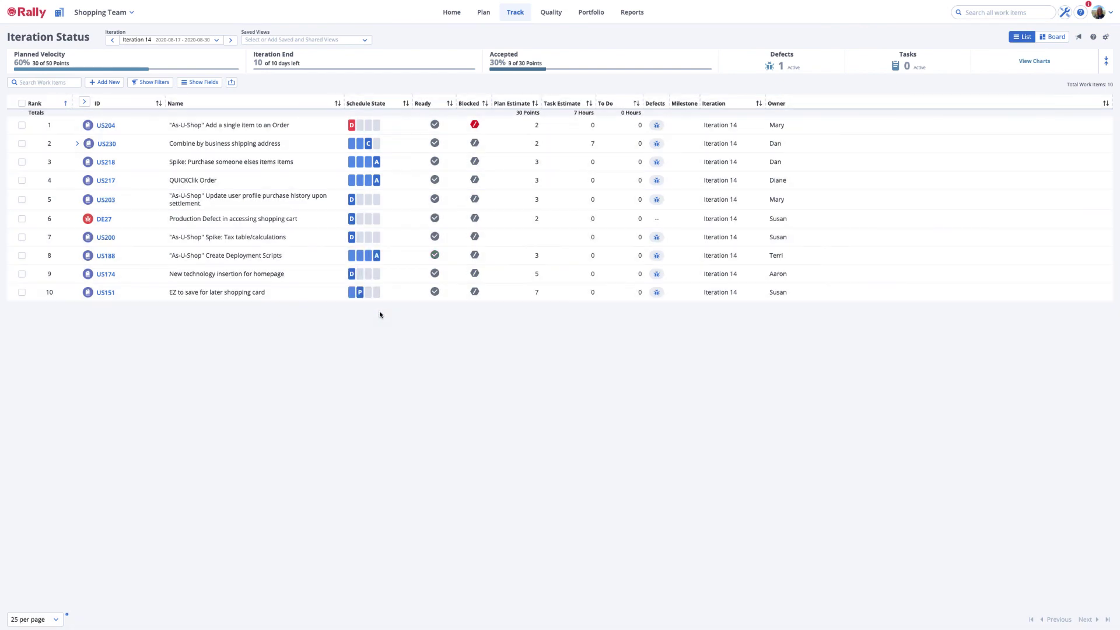